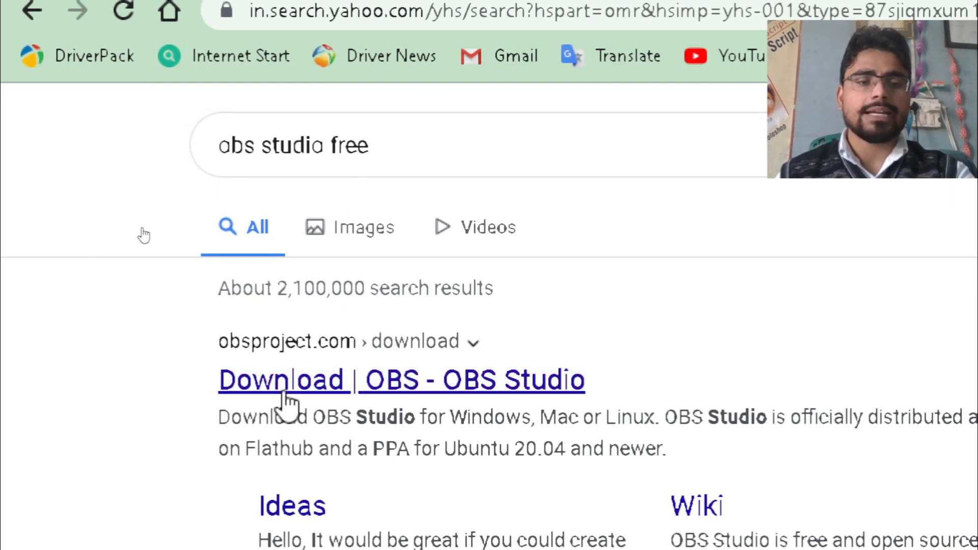
Step: Open the OBS Studio download page from the search results and choose the Windows release
click(372, 393)
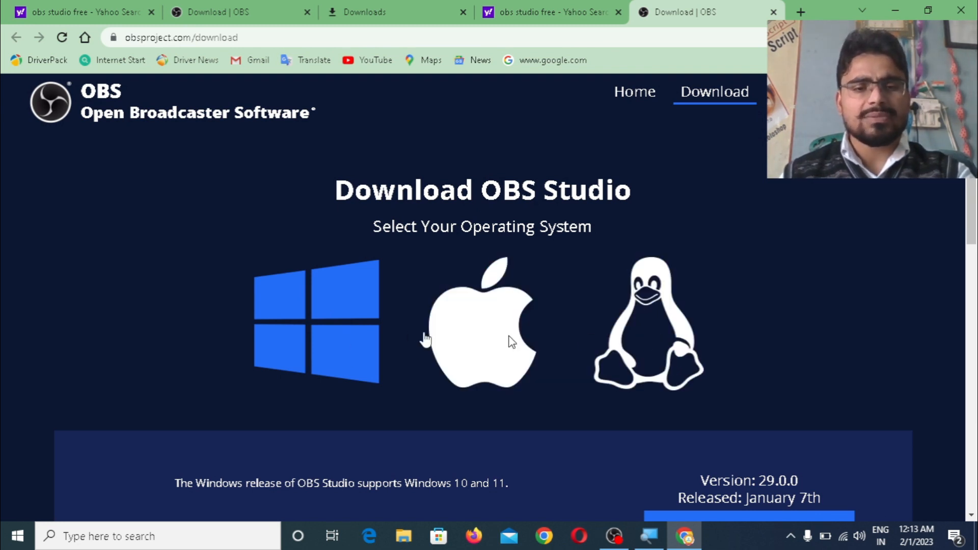
click(370, 342)
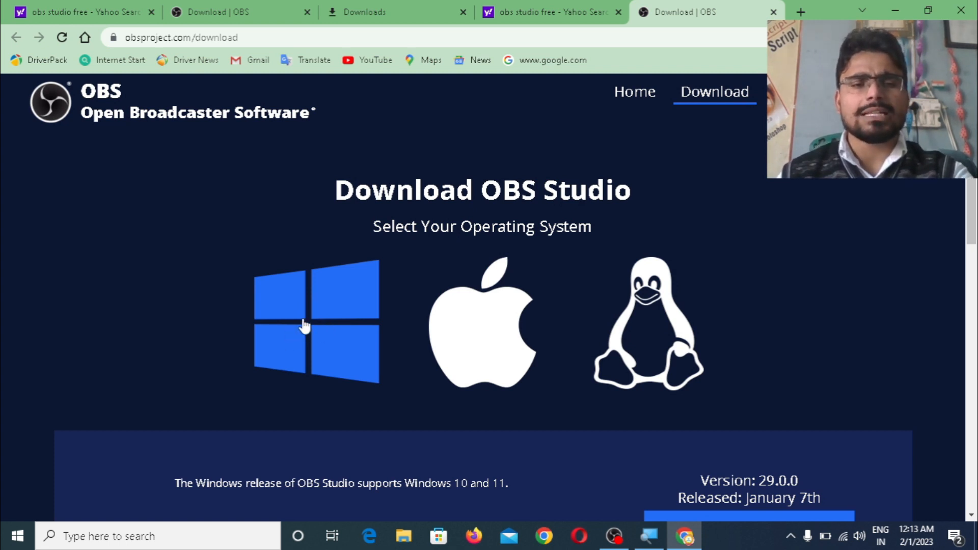
scroll(797, 404, down, 4)
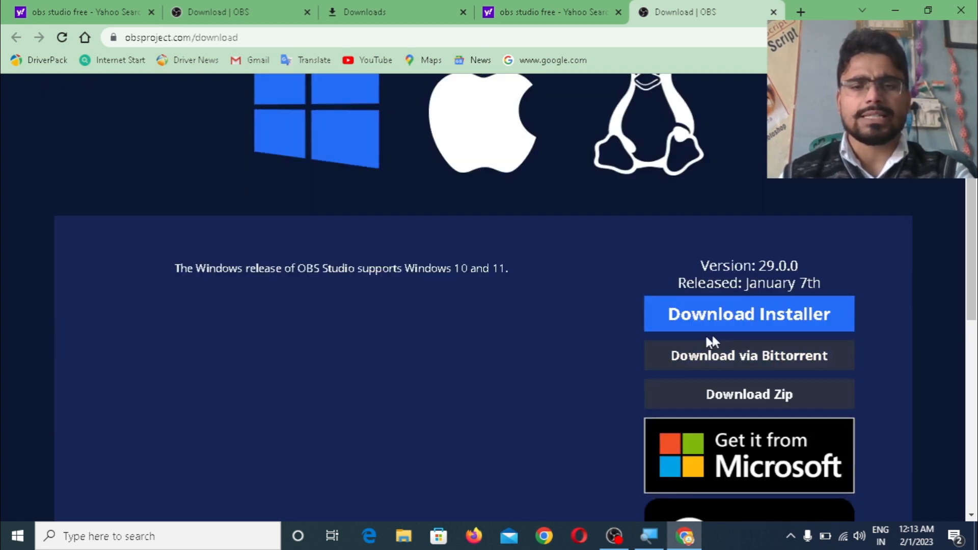
scroll(708, 339, up, 3)
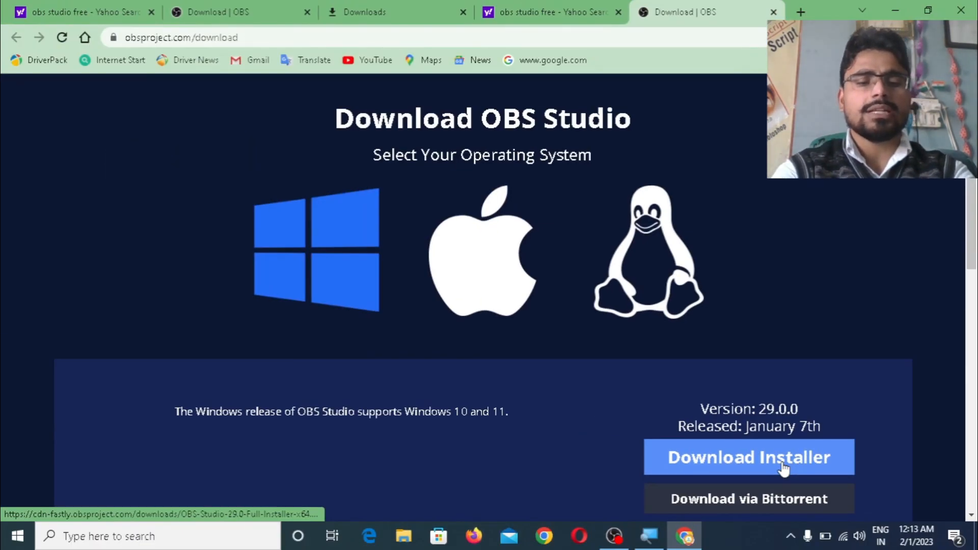
Step: Show the downloaded OBS installer in its folder, and close the browser and folder windows
key(ctrl+j)
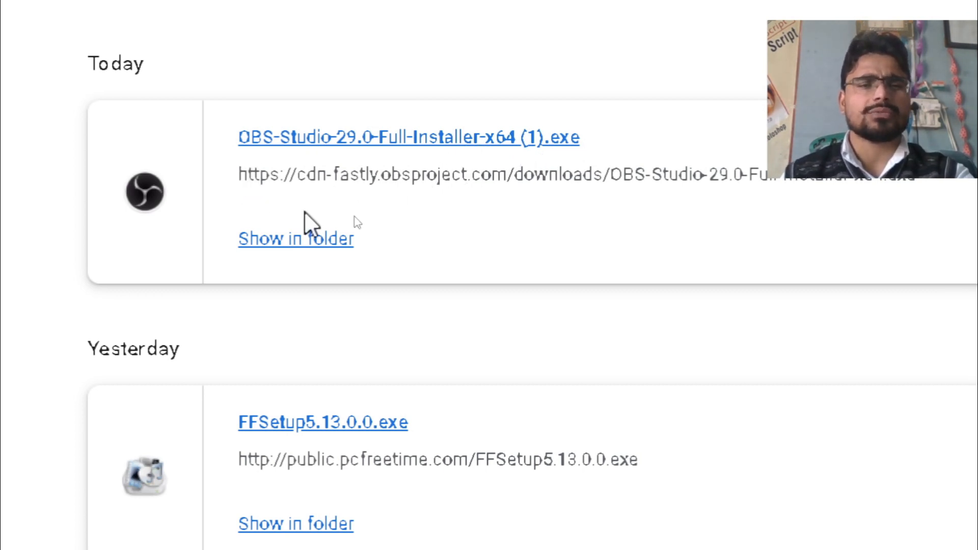
click(306, 239)
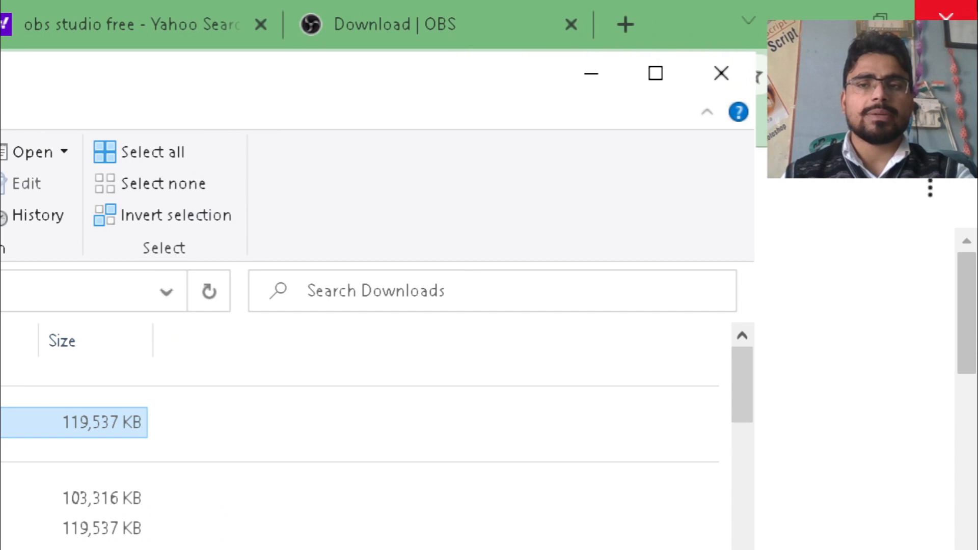
click(934, 16)
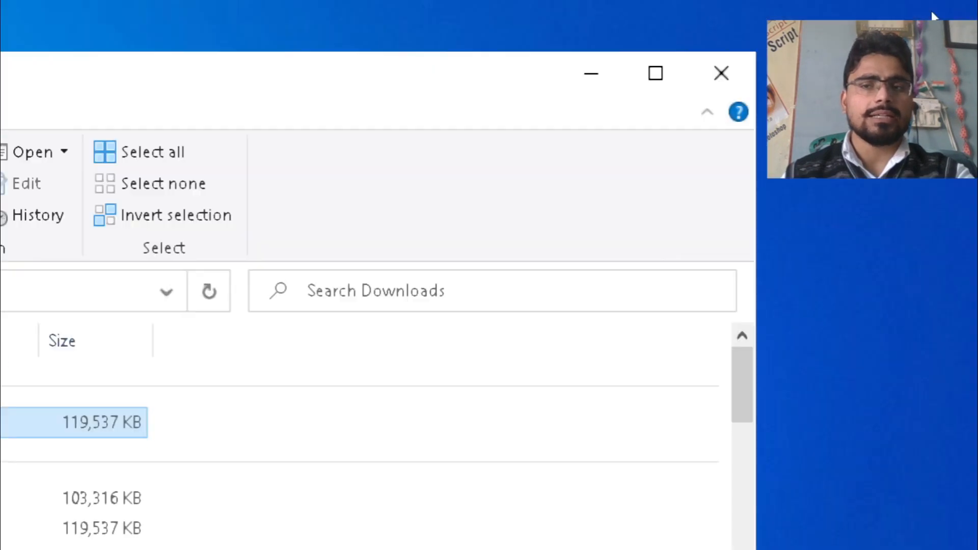
click(738, 67)
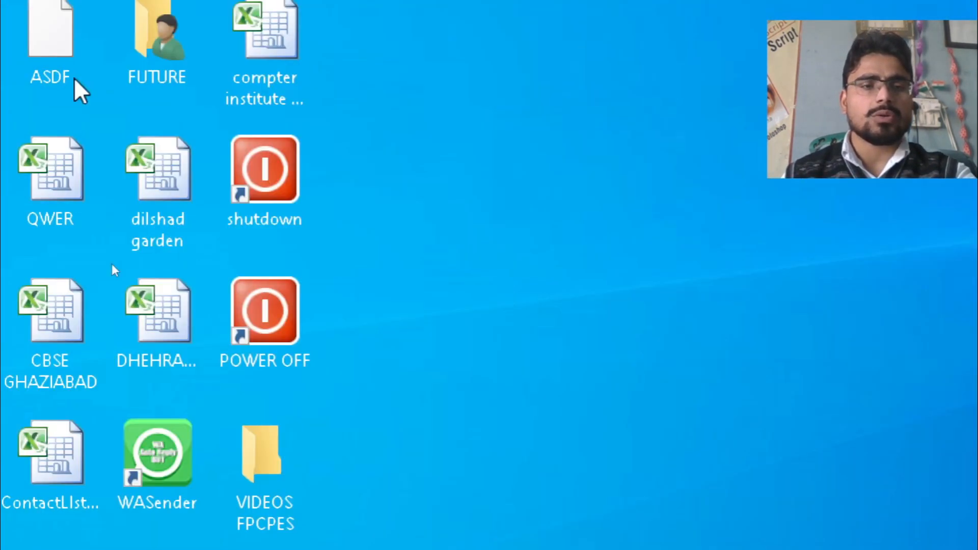
Step: Open the Downloads folder and run the OBS-Studio-29.0-Full-Installer-x64 (1) installer
double_click(18, 351)
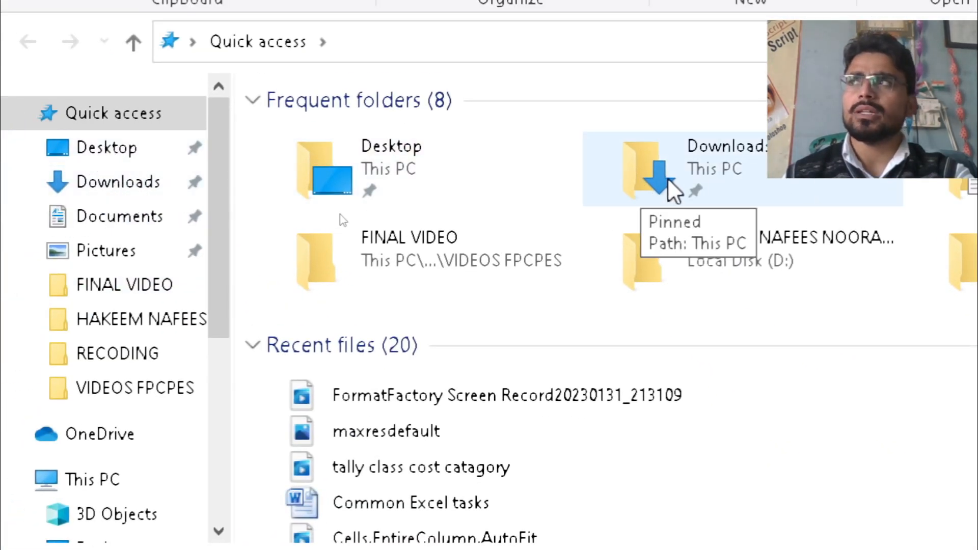
click(126, 186)
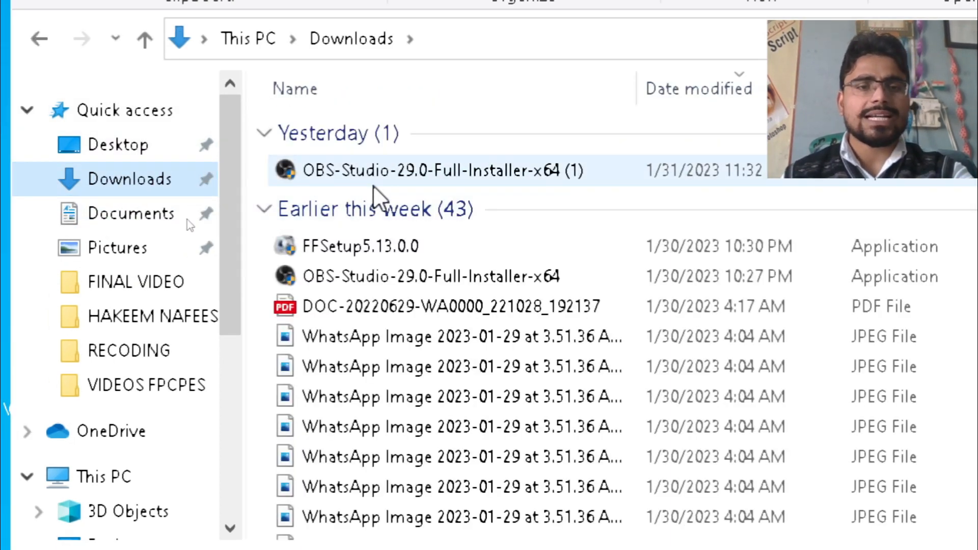
mouse_move(377, 171)
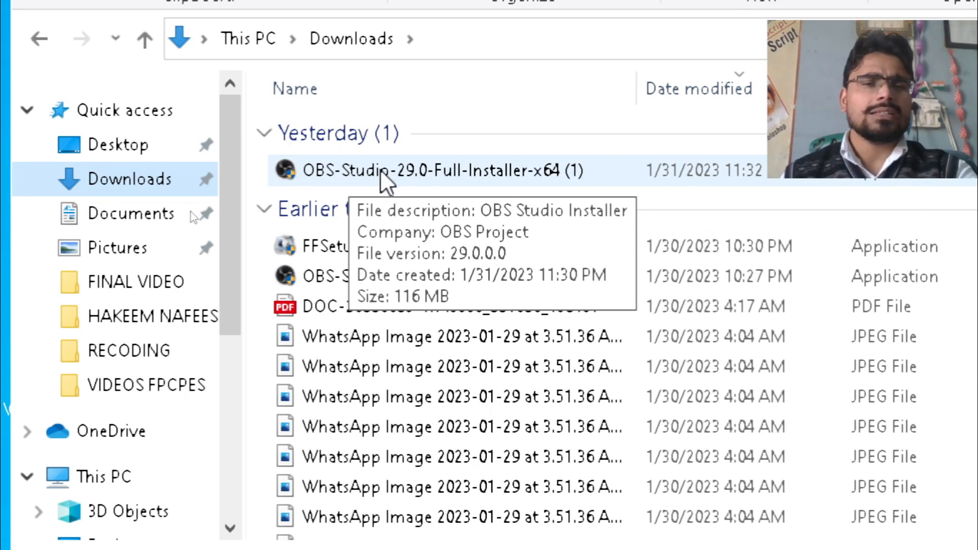
double_click(410, 169)
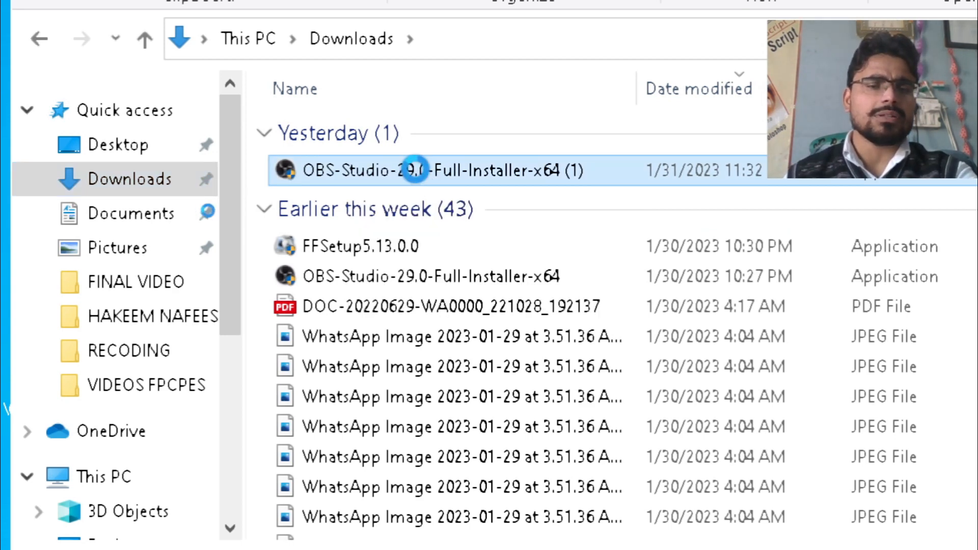
right_click(415, 169)
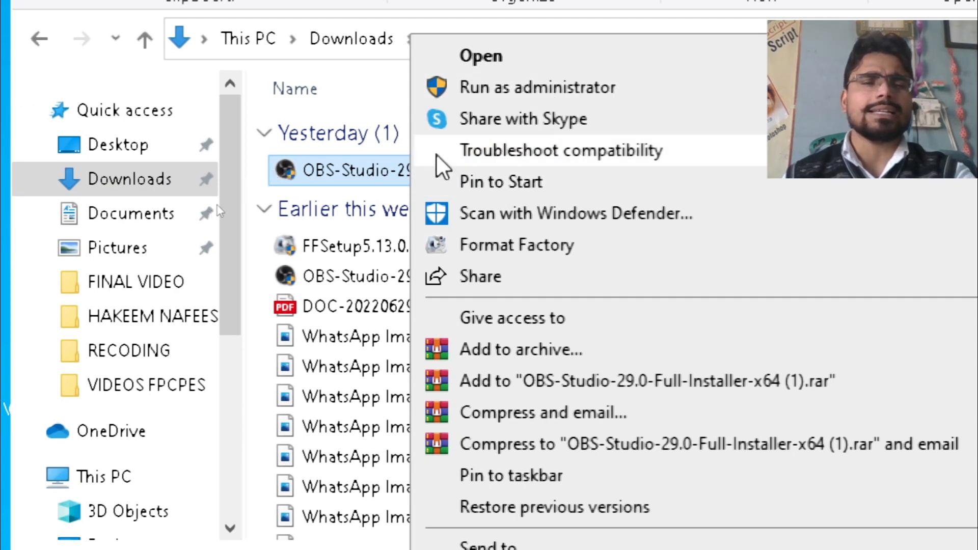
click(394, 169)
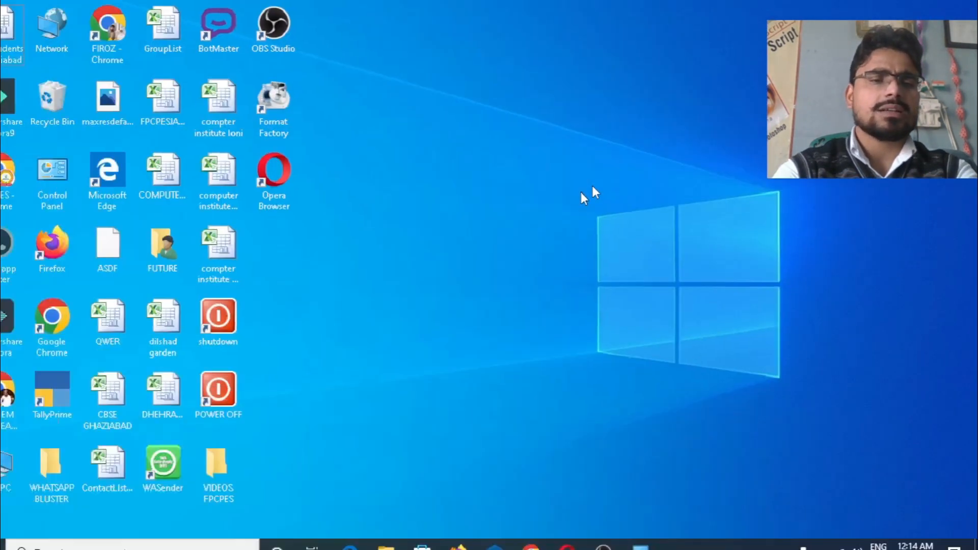
Step: Refresh the desktop and launch OBS Studio as an additional instance despite the one already running
right_click(571, 172)
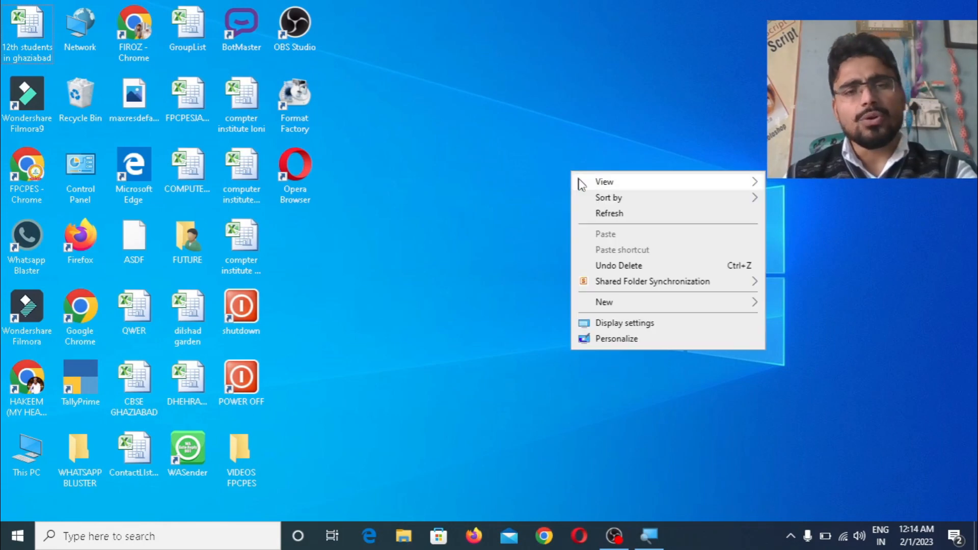
click(604, 213)
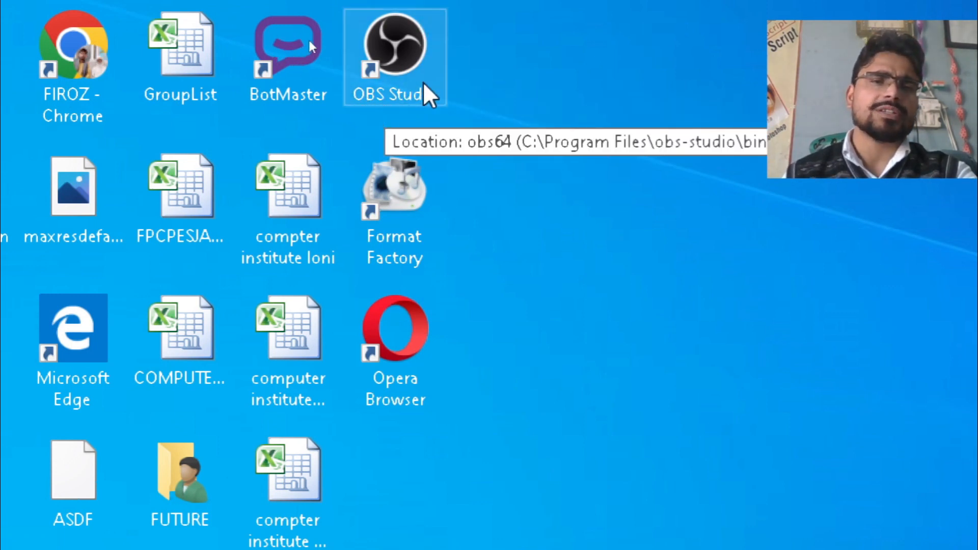
double_click(396, 63)
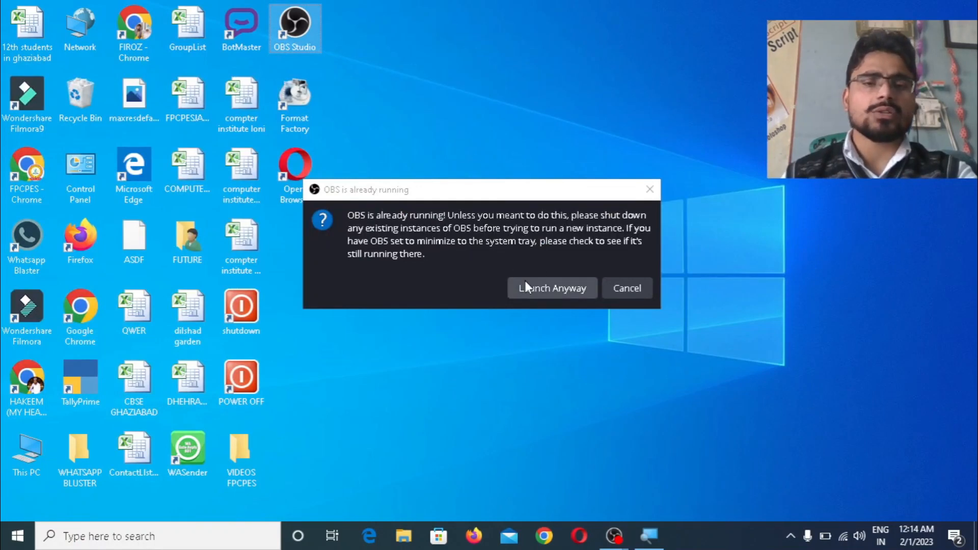
click(541, 297)
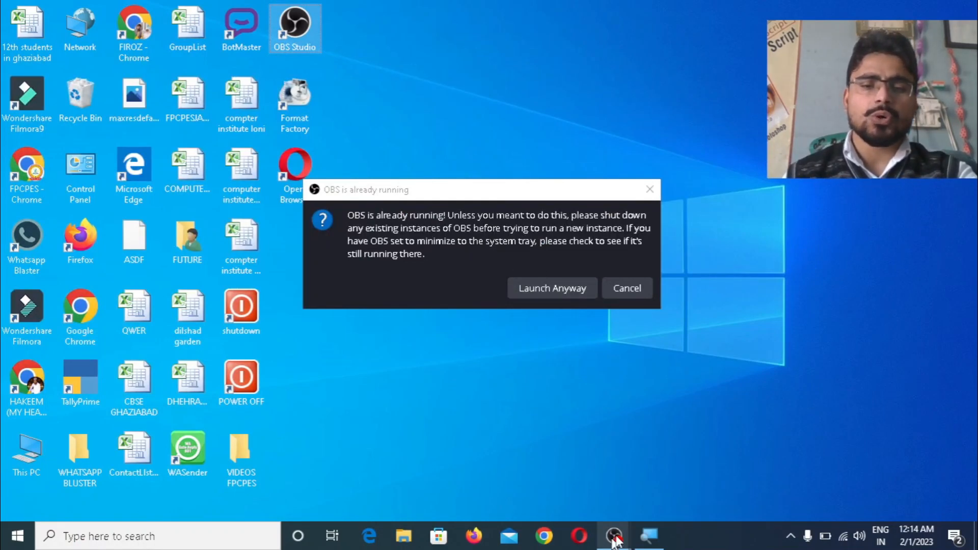
mouse_move(621, 543)
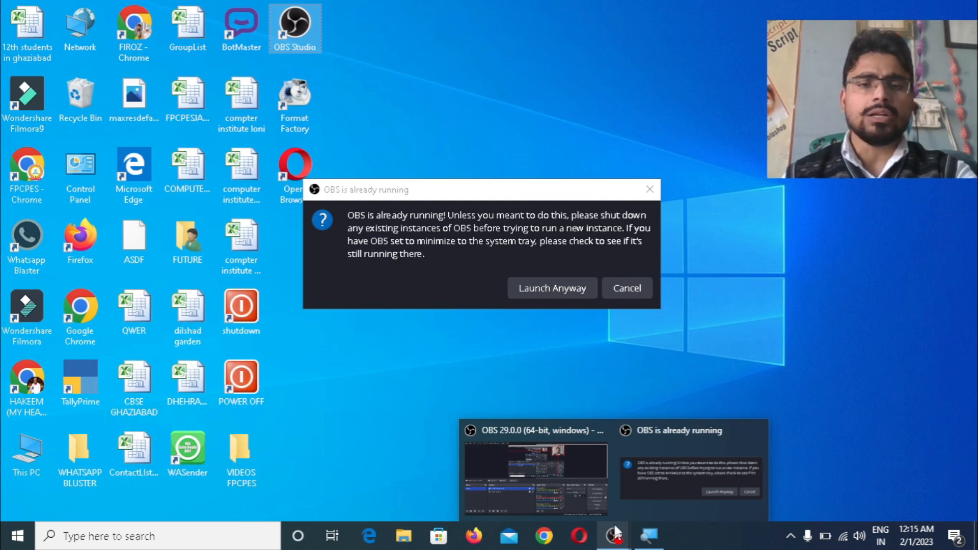
click(545, 296)
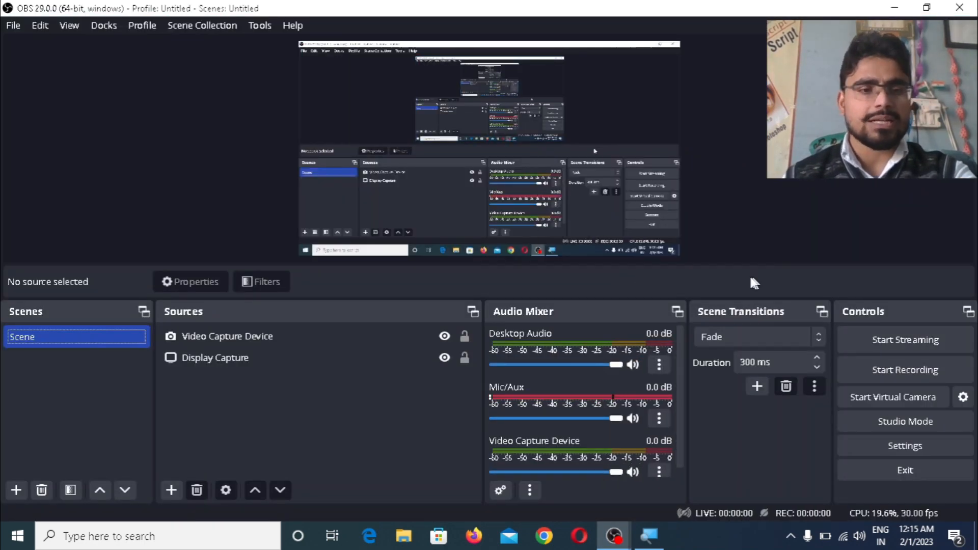
Step: Enter "screen recoding" as the name of a new Display Capture source and cancel its creation
click(332, 340)
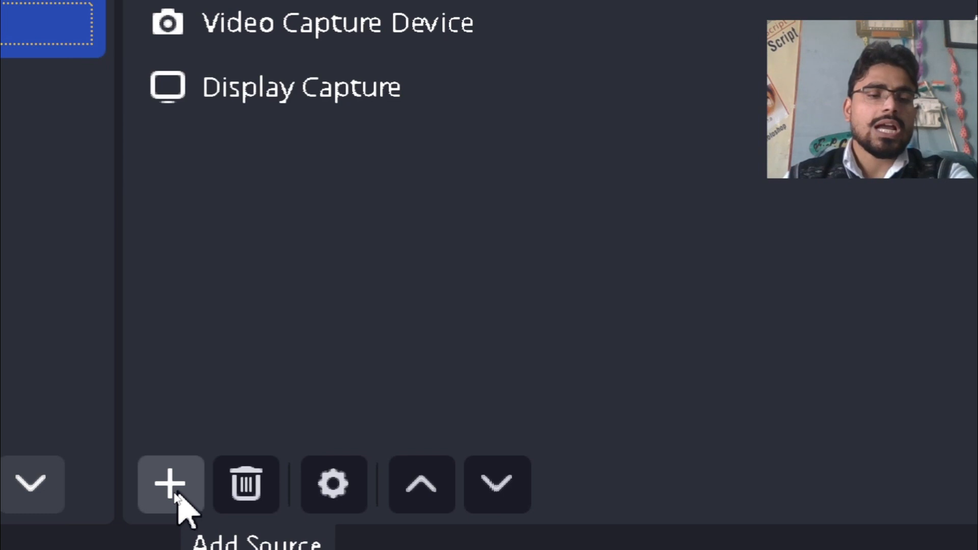
click(173, 489)
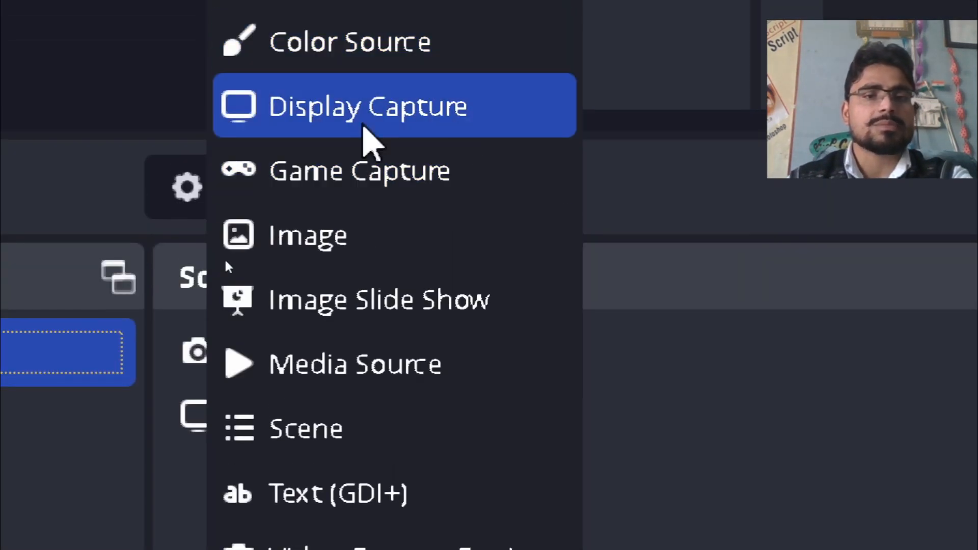
click(402, 6)
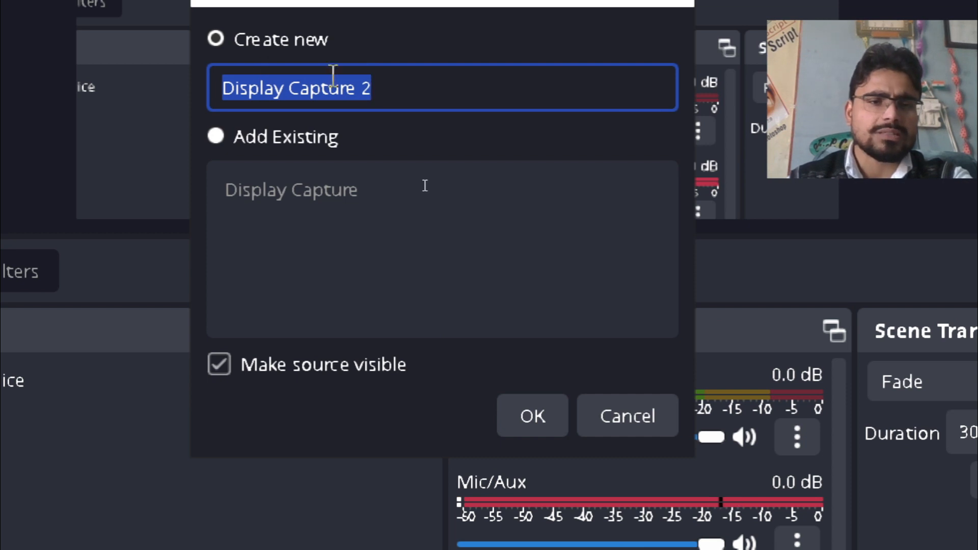
text(dsafcsd)
drag(358, 92, 145, 97)
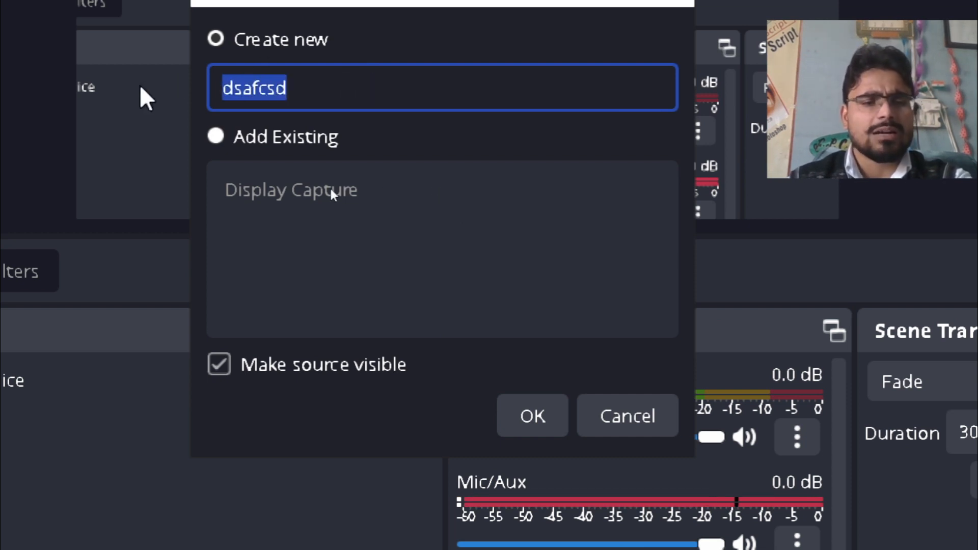
text(sce)
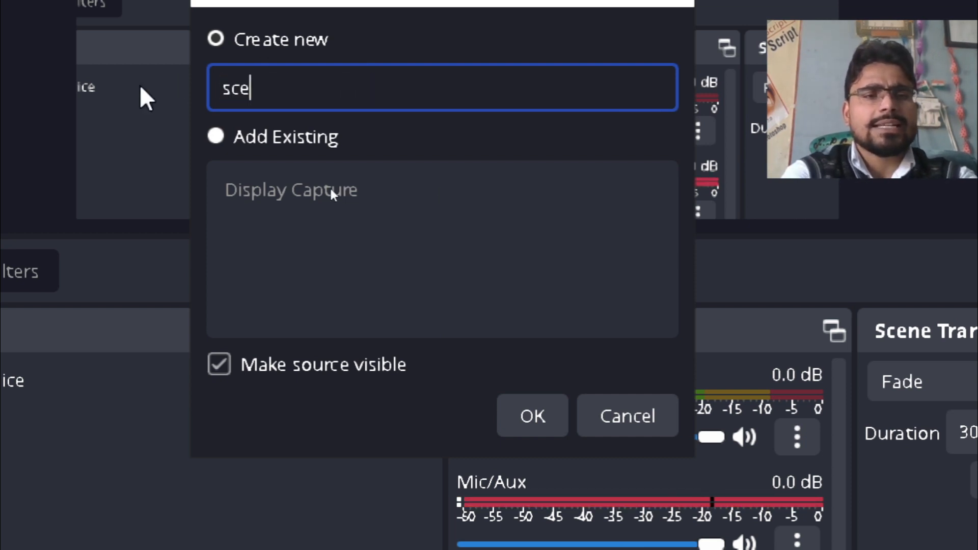
key(BackSpace)
text(reen r)
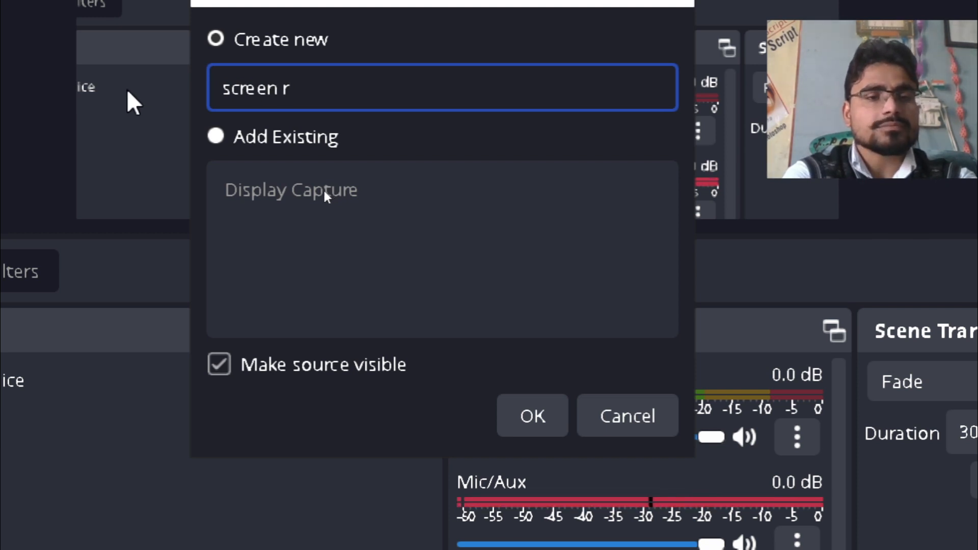
text(ecoding)
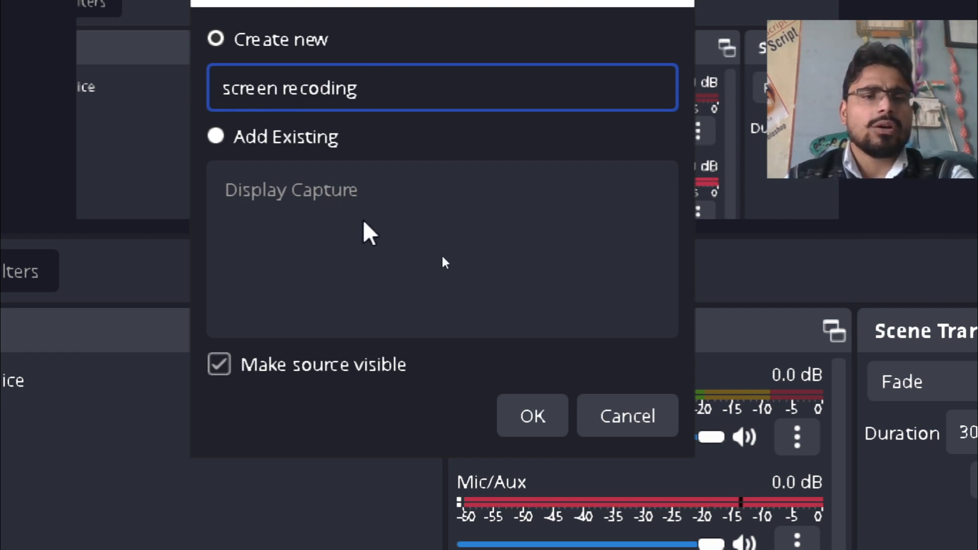
click(559, 416)
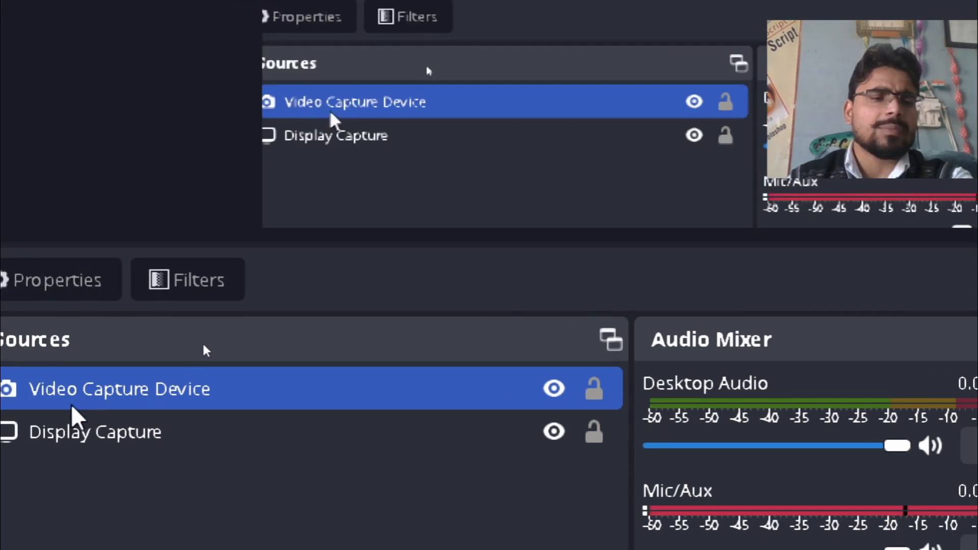
click(59, 433)
click(32, 417)
click(196, 449)
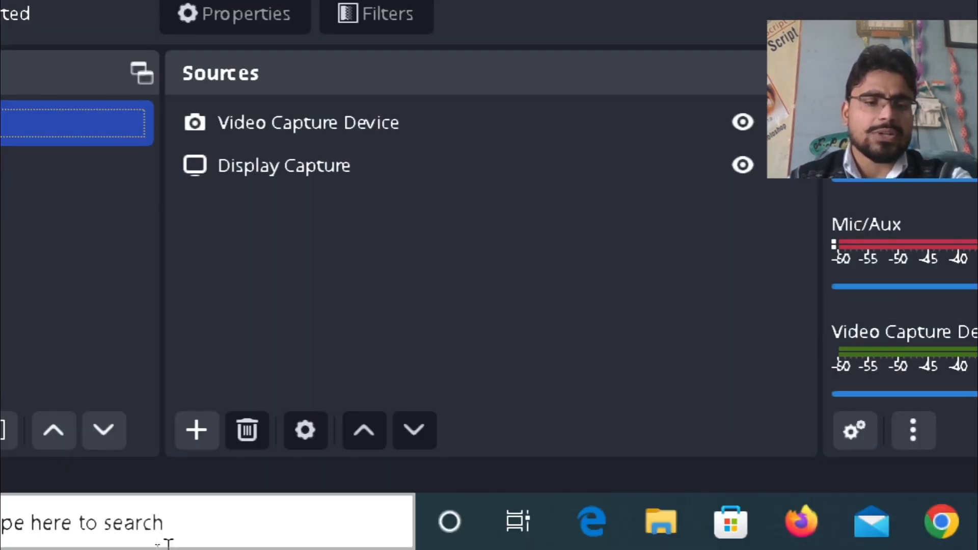
Step: Enter "face r" as the name of a new Video Capture Device source and cancel its creation
click(199, 431)
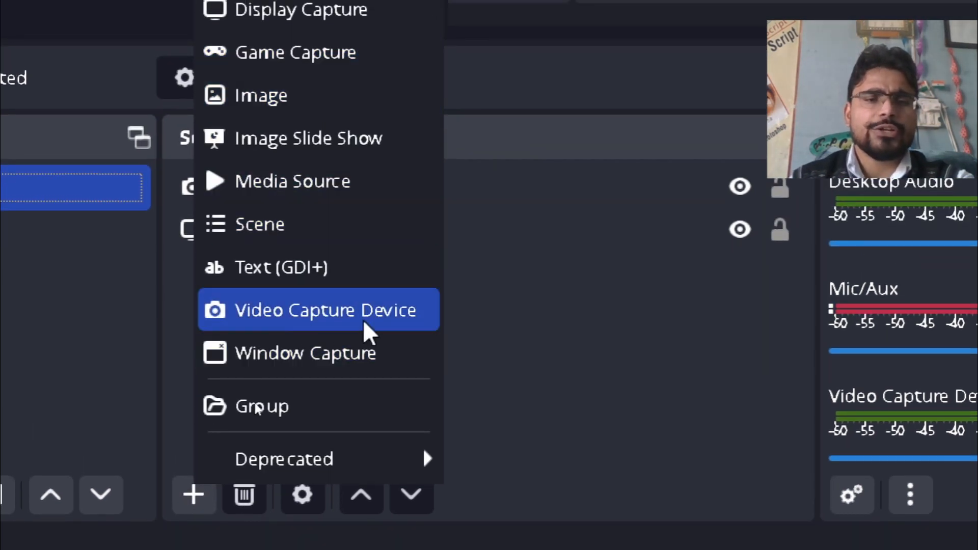
click(372, 313)
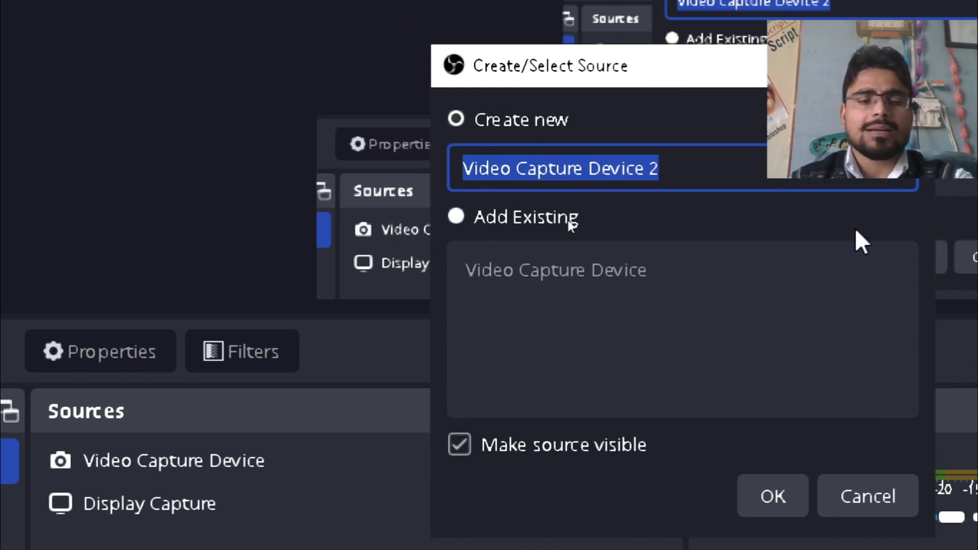
text(face)
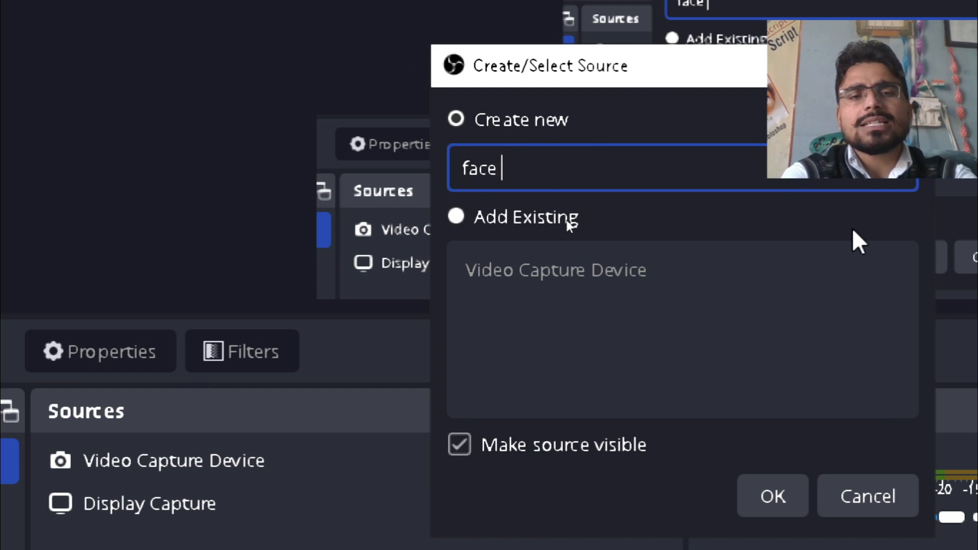
text( r)
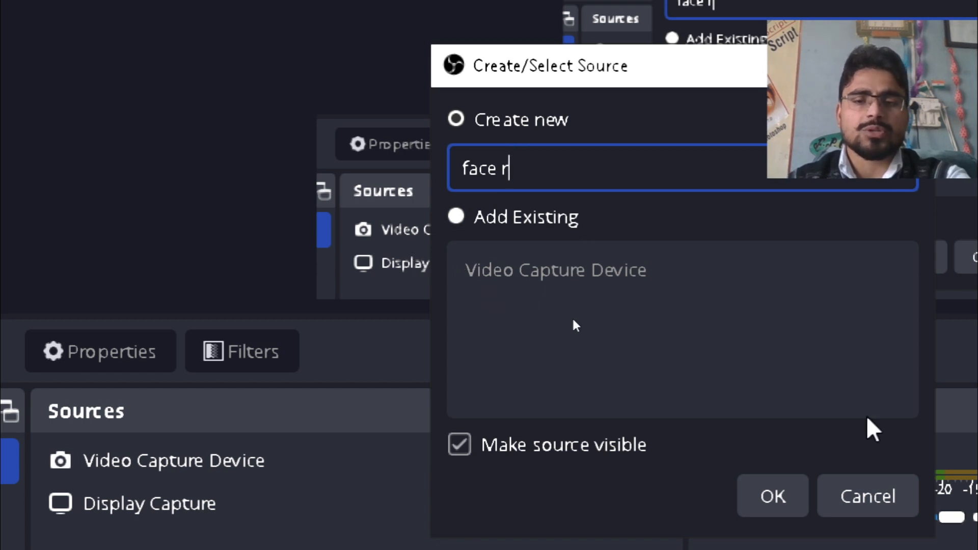
click(866, 499)
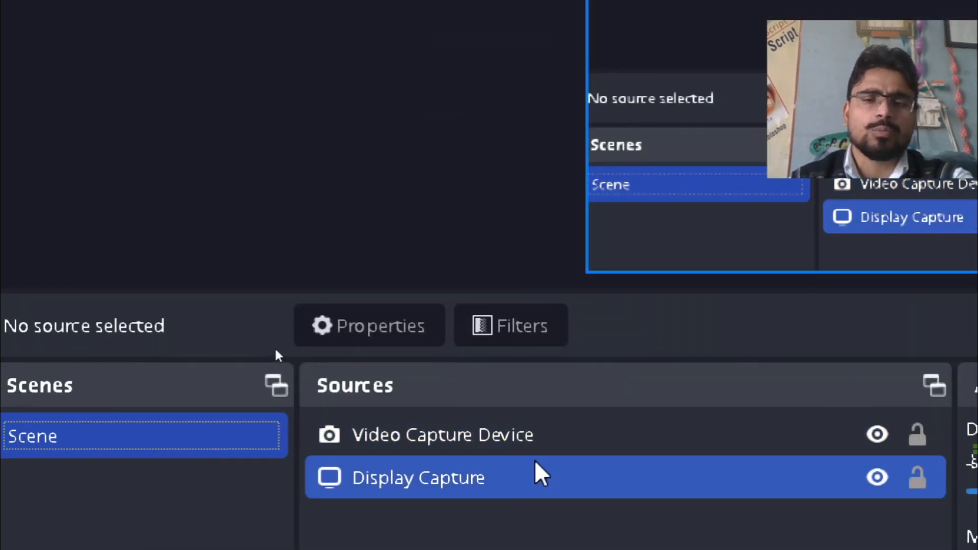
click(611, 443)
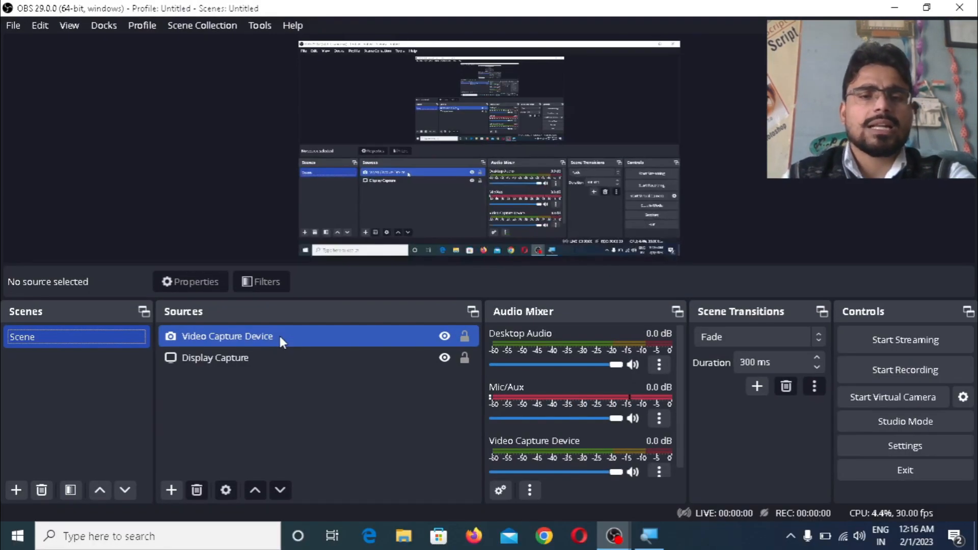
click(358, 470)
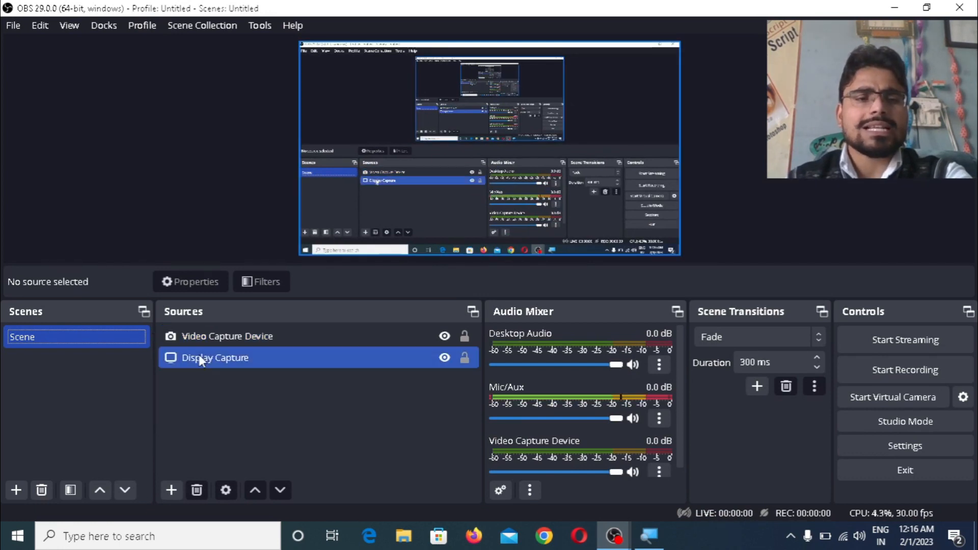
click(229, 337)
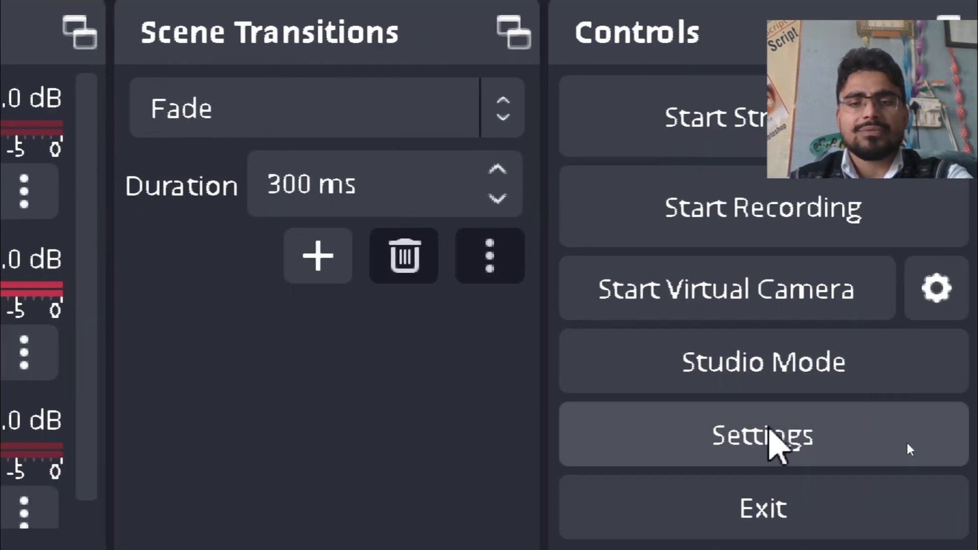
Step: Check the Start Recording and Stop Recording hotkeys in the settings, and close the settings window
click(883, 435)
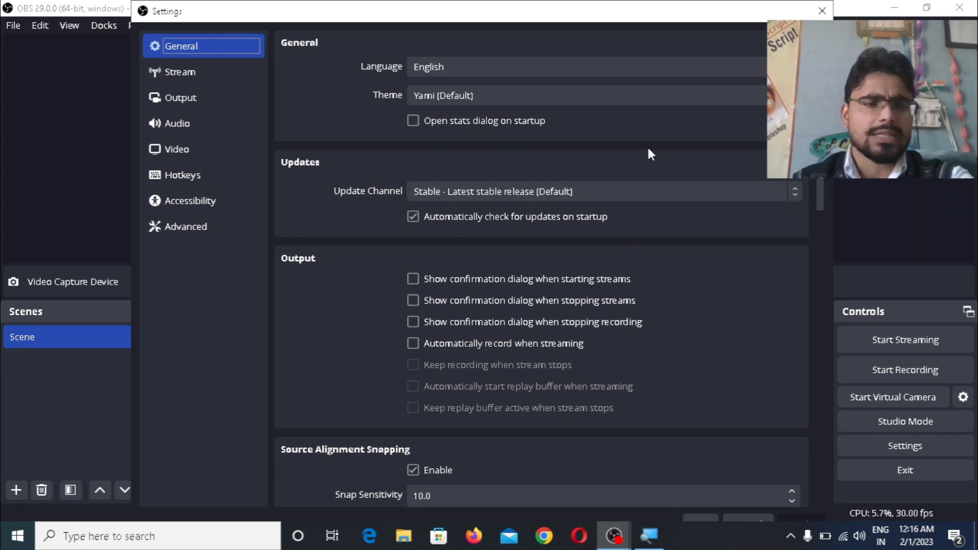
click(181, 176)
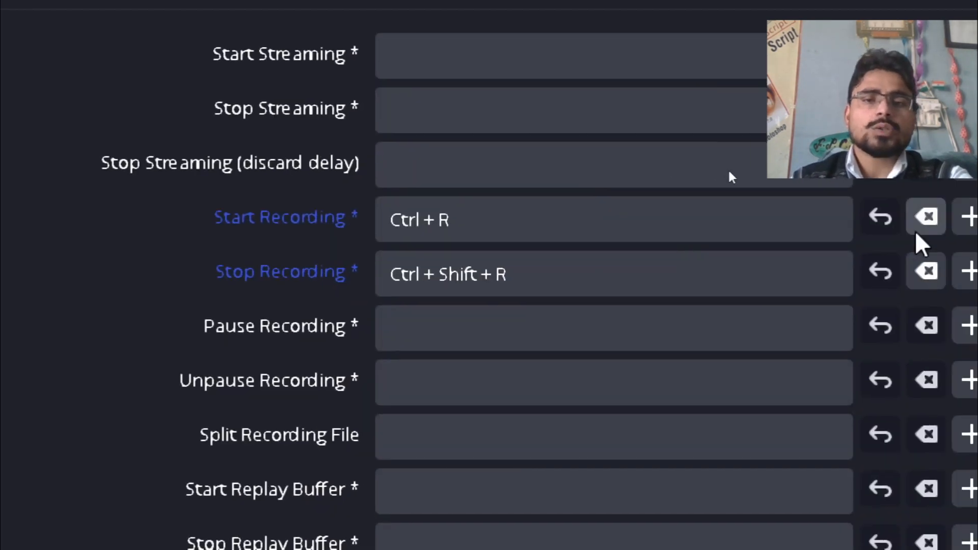
click(489, 214)
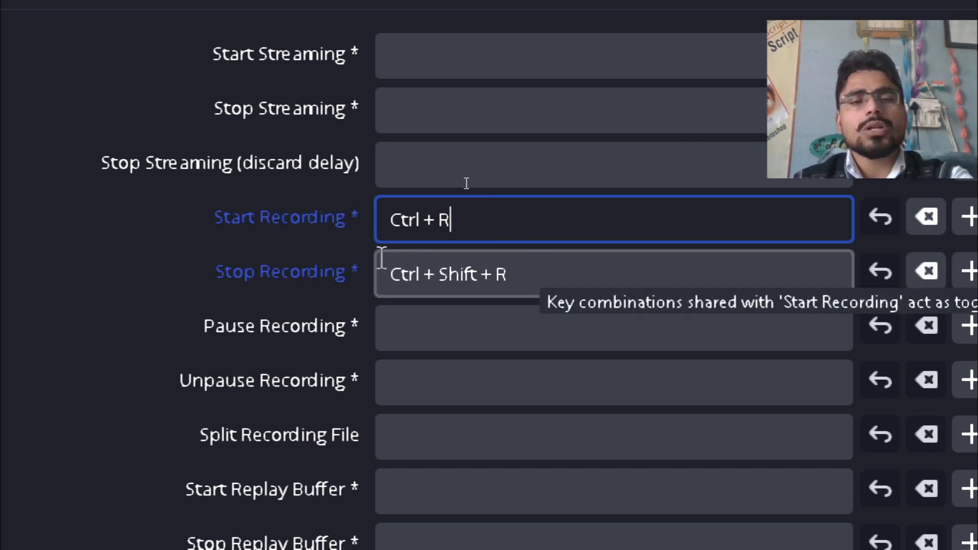
click(582, 279)
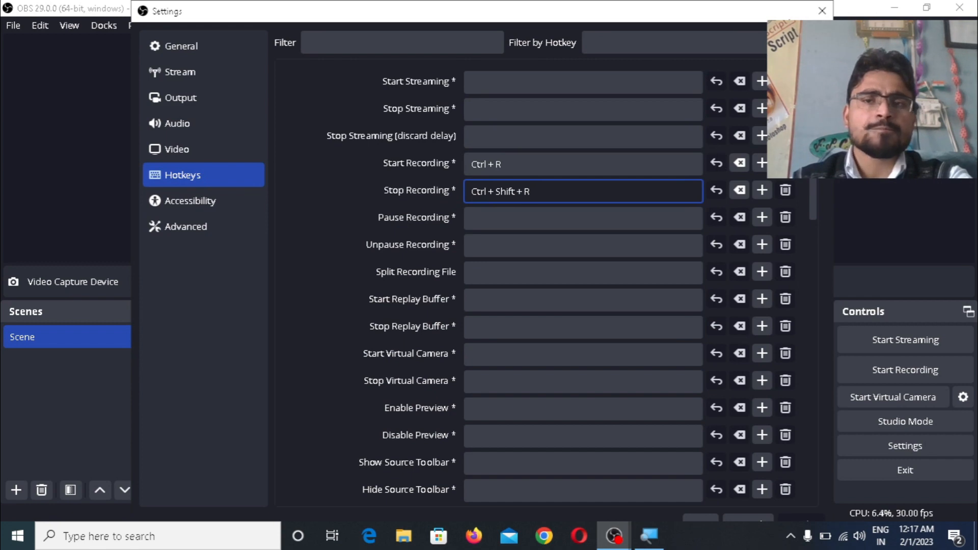
click(822, 11)
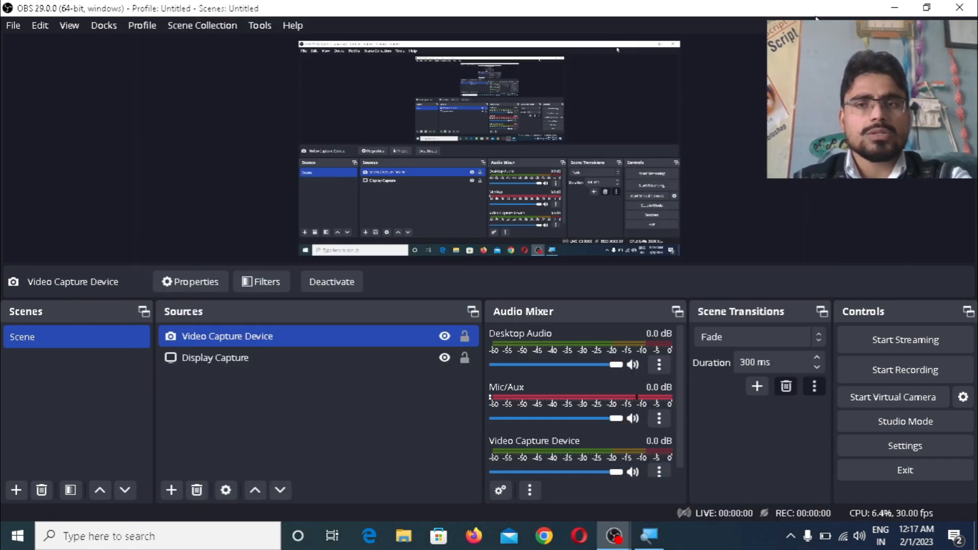
Step: Minimize OBS Studio and open the RECODING folder inside the desktop folder VIDEOS FPCPES
click(893, 8)
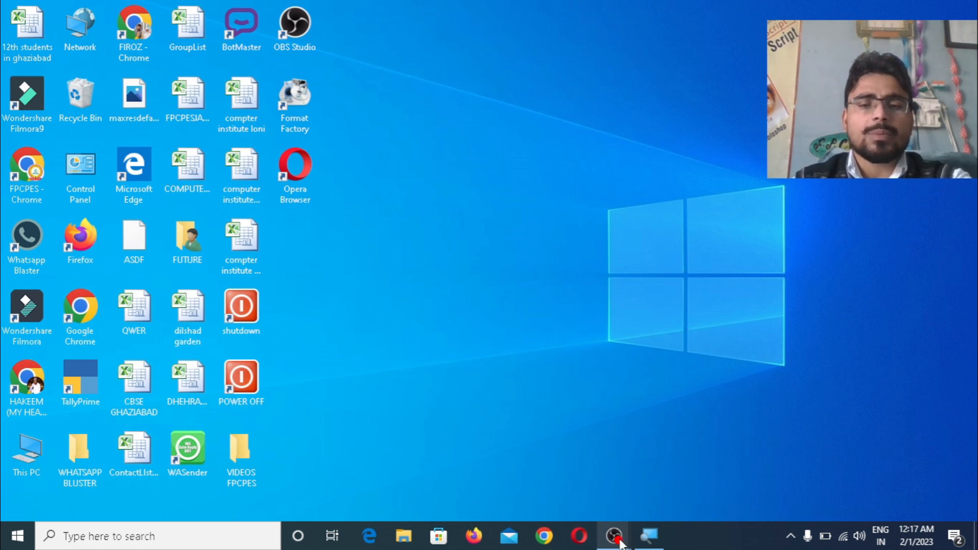
mouse_move(619, 544)
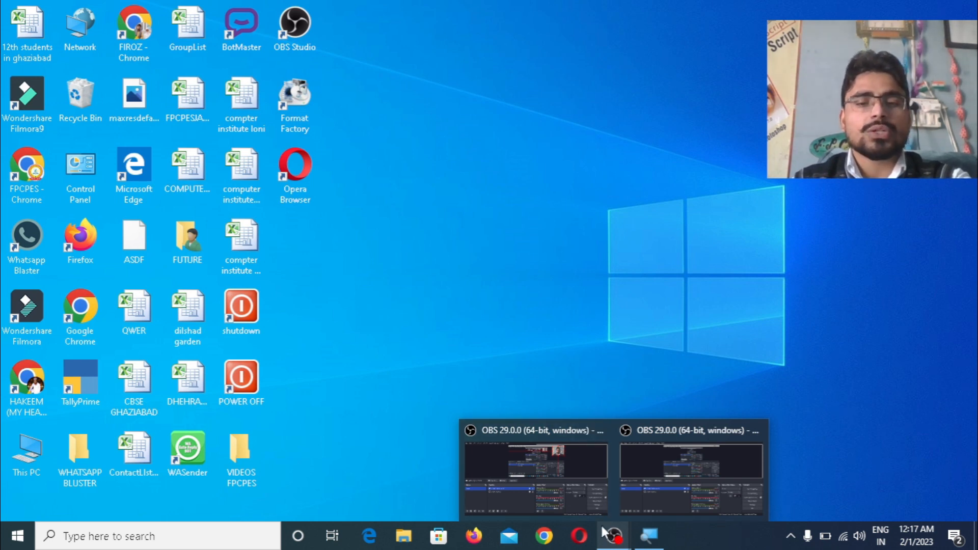
double_click(230, 457)
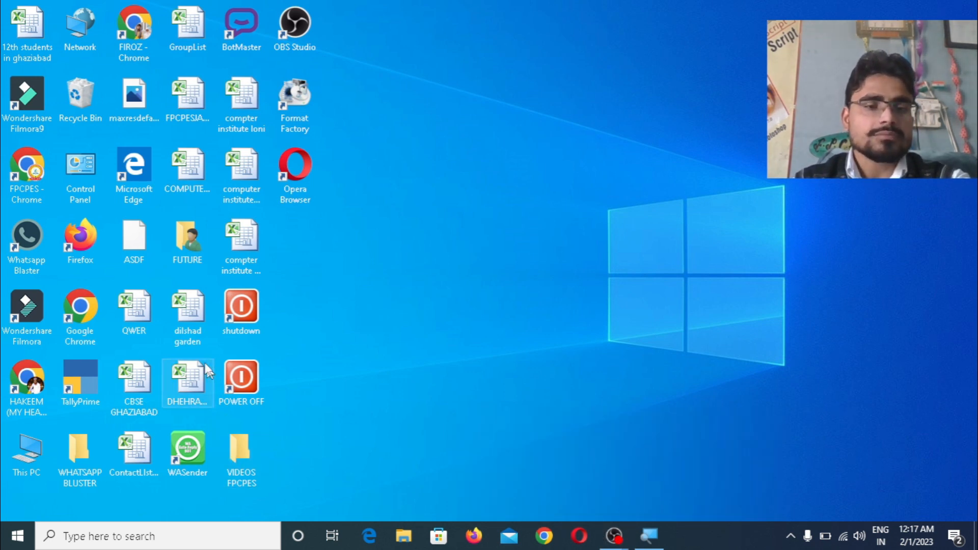
click(244, 224)
double_click(244, 224)
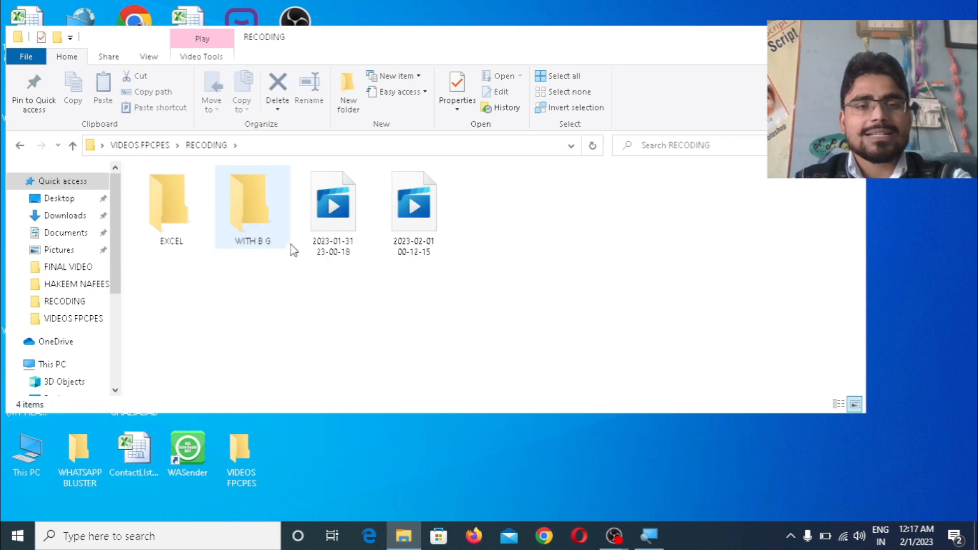
click(363, 218)
double_click(439, 214)
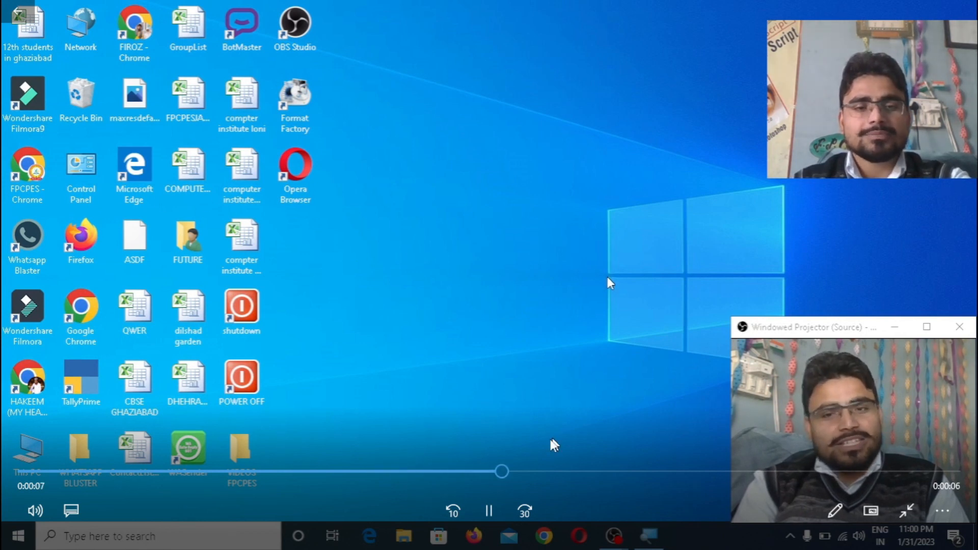
click(489, 511)
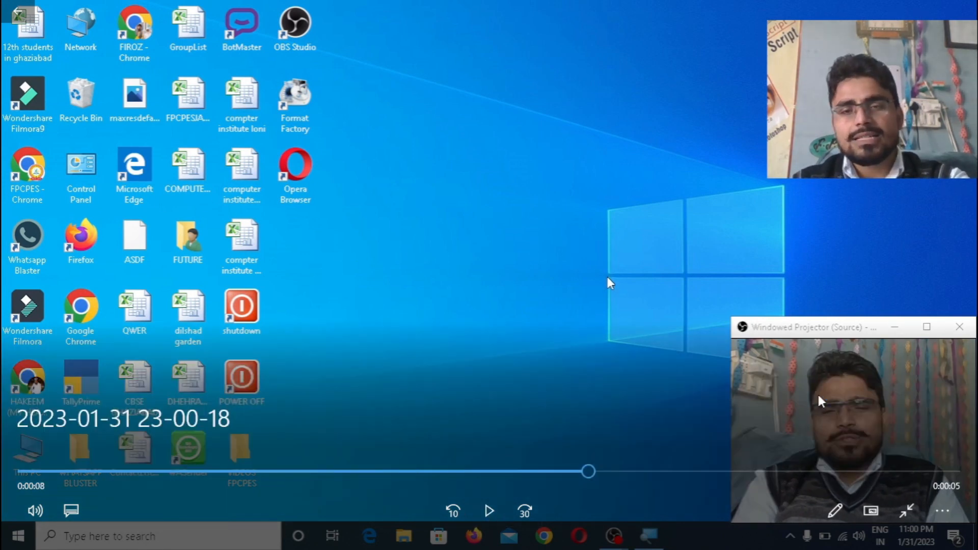
click(960, 13)
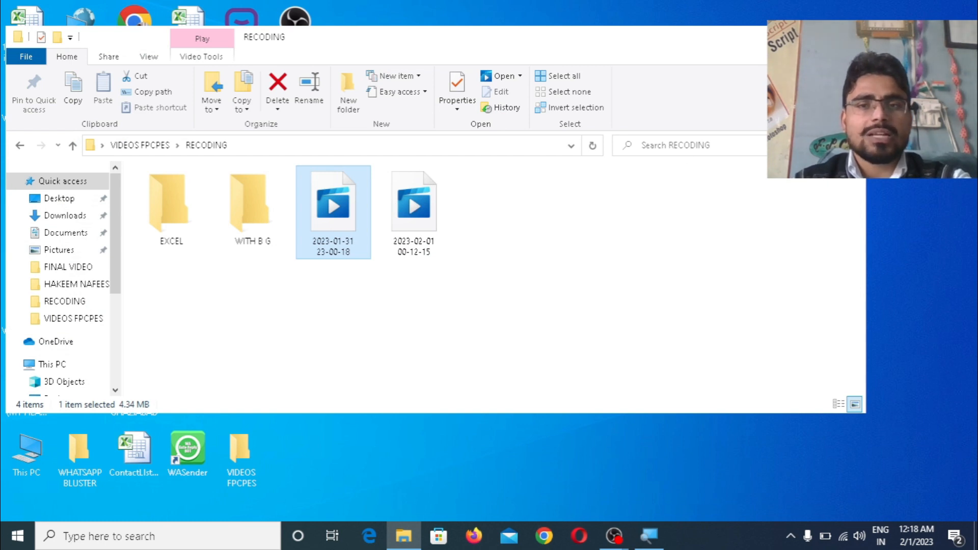
key(super+d)
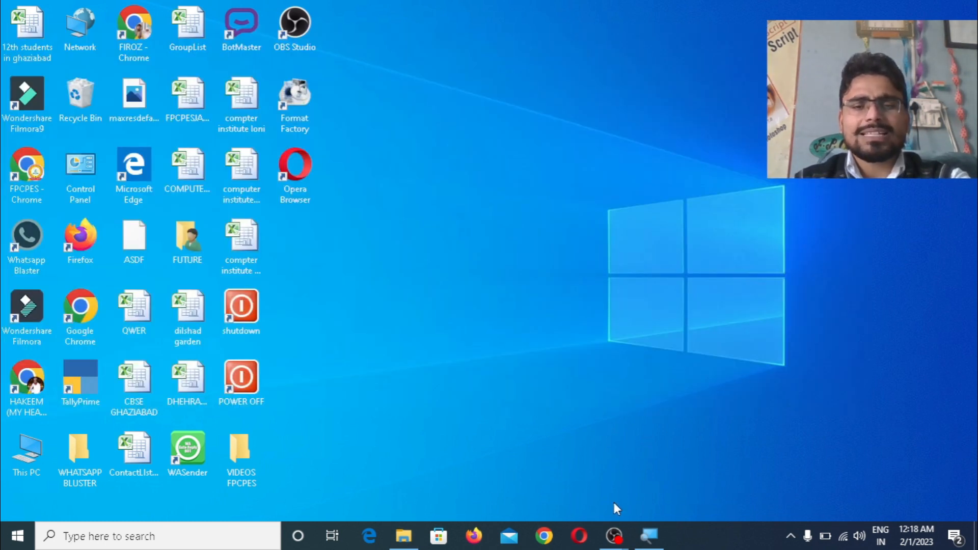